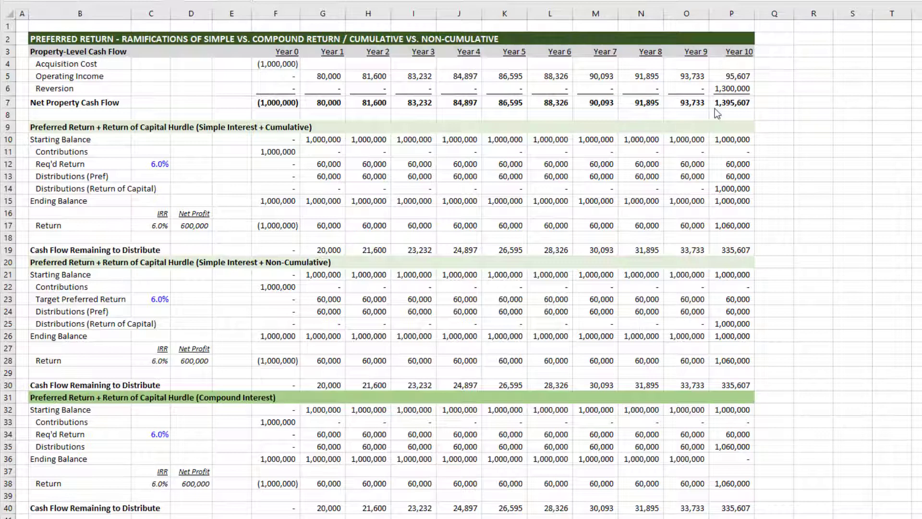
- Review the property cash flows: Year 0 acquisition cost, Year 1–10 operating income and 1,300,000 reversion
drag(72, 53, 208, 102)
click(275, 64)
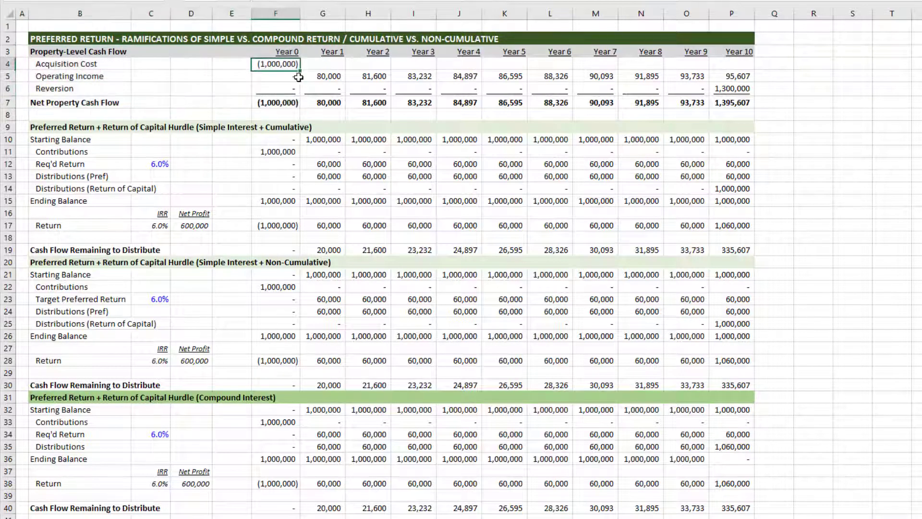
click(323, 76)
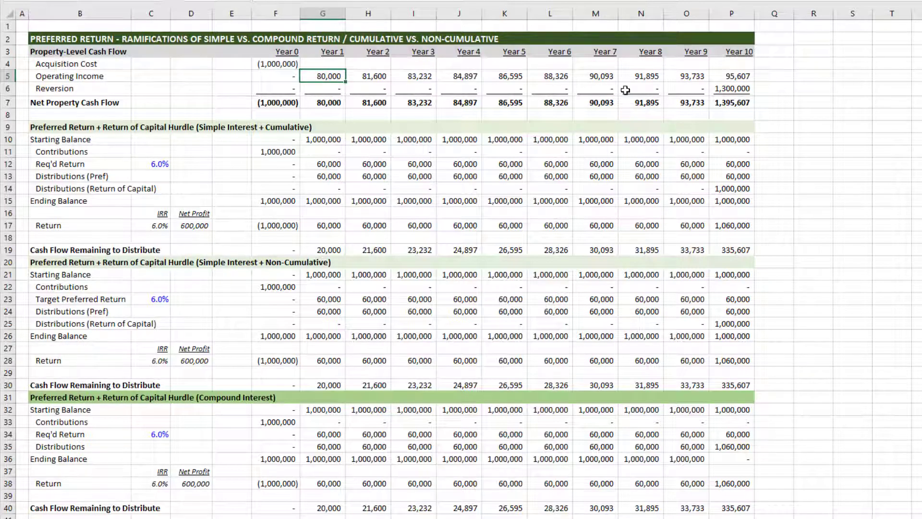
click(727, 75)
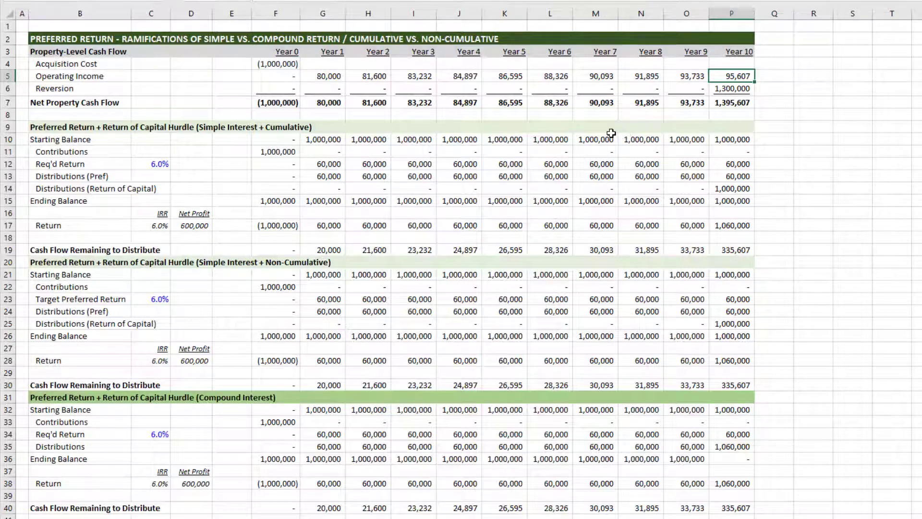
click(327, 76)
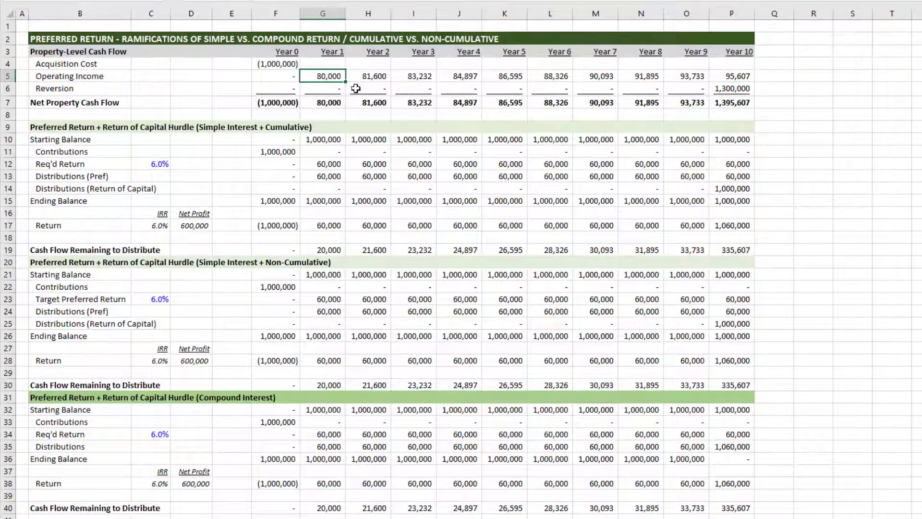
click(740, 78)
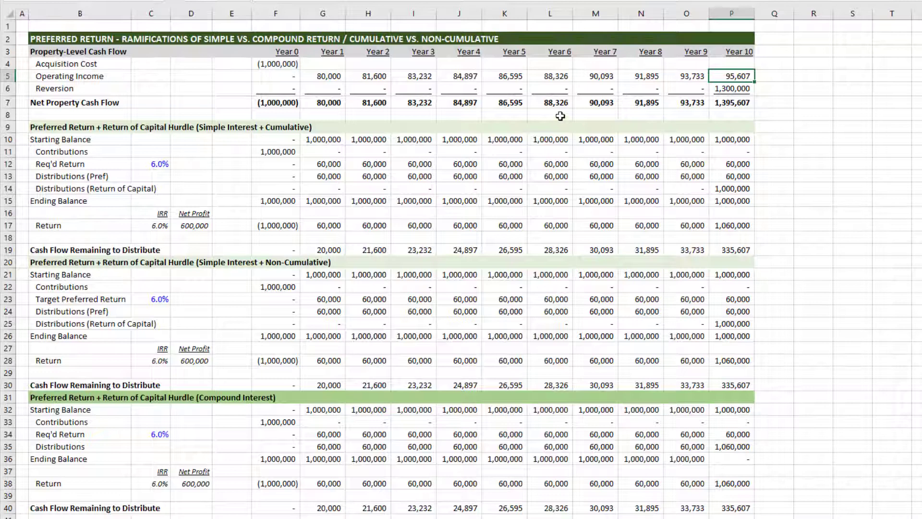
click(731, 89)
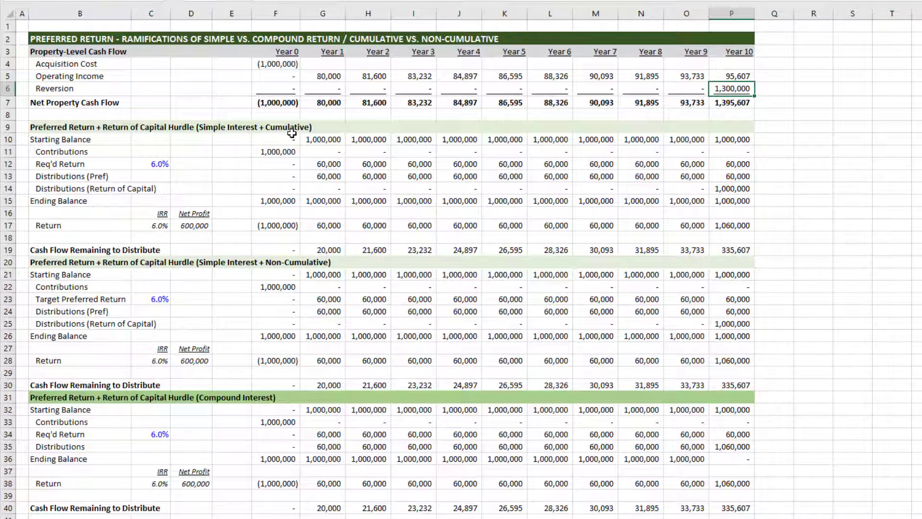
- Check the cumulative hurdle's Year 1 return of capital, 6.0% IRR, 600,000 profit and 6.0% required return
click(330, 192)
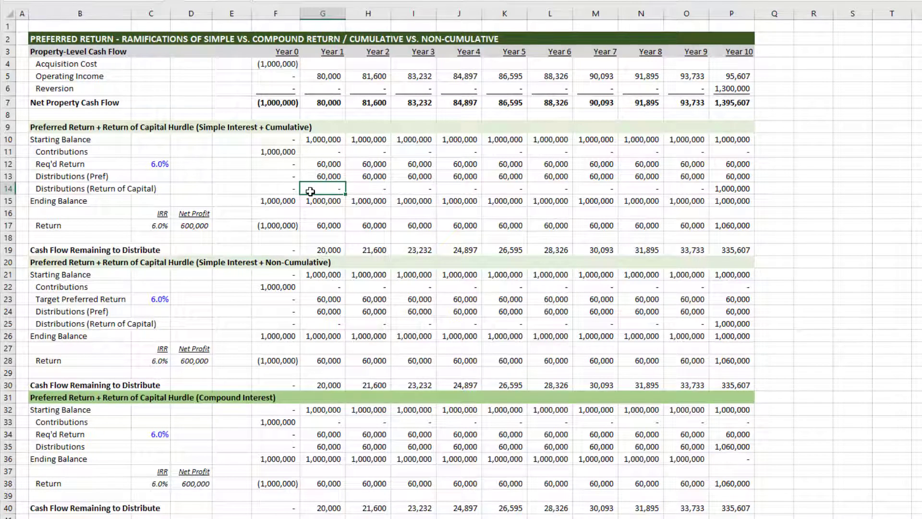
click(165, 225)
click(200, 227)
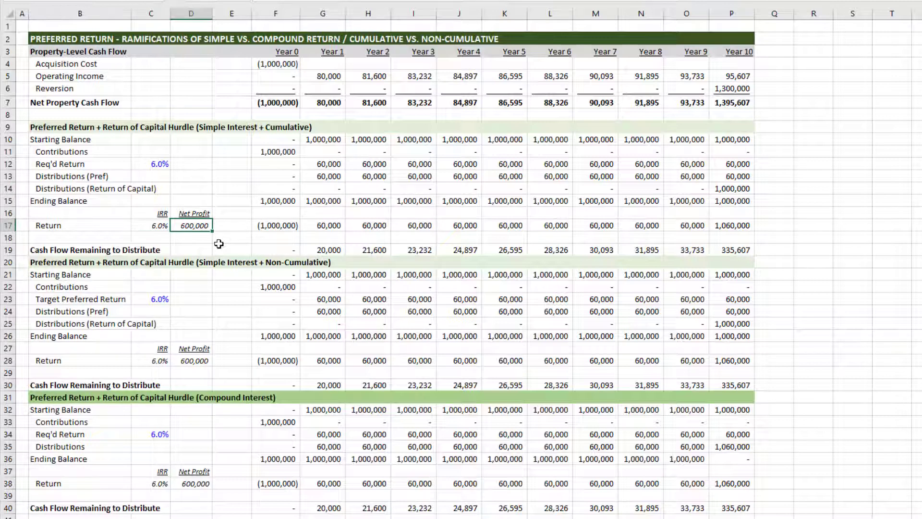
click(162, 228)
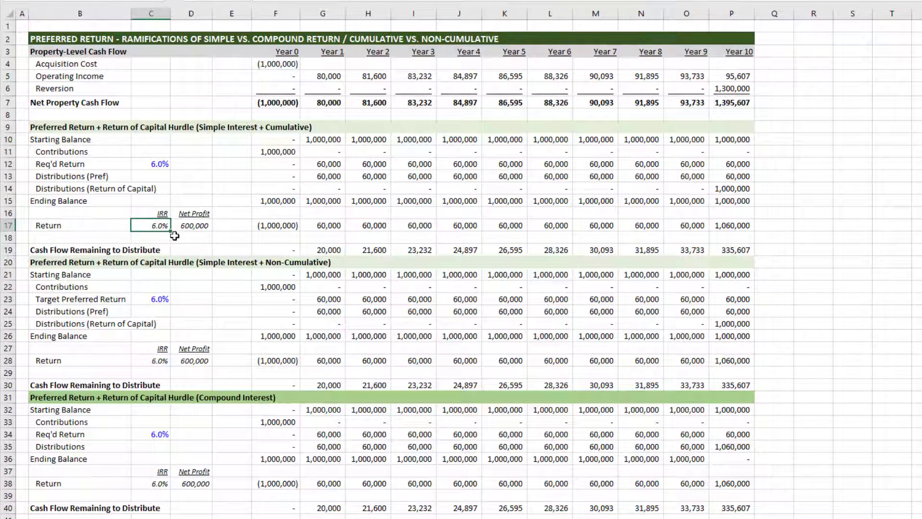
click(160, 164)
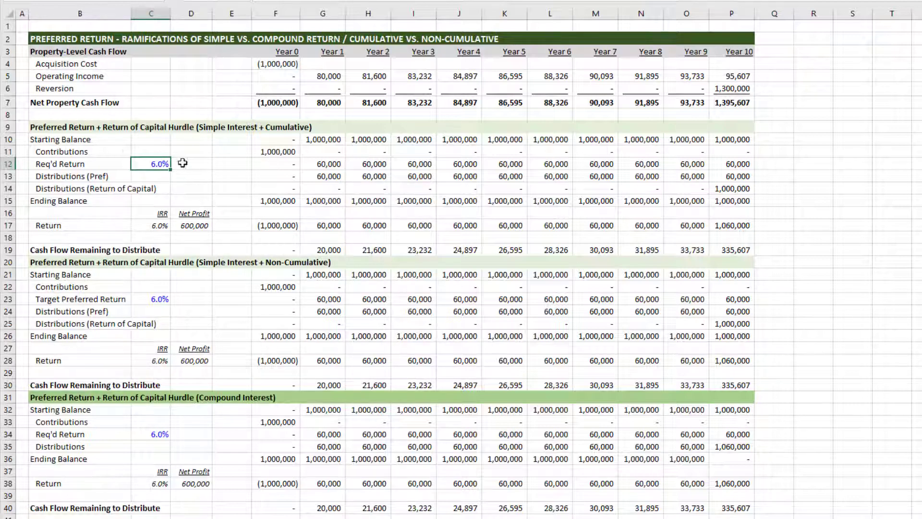
scroll(203, 207, down, 2)
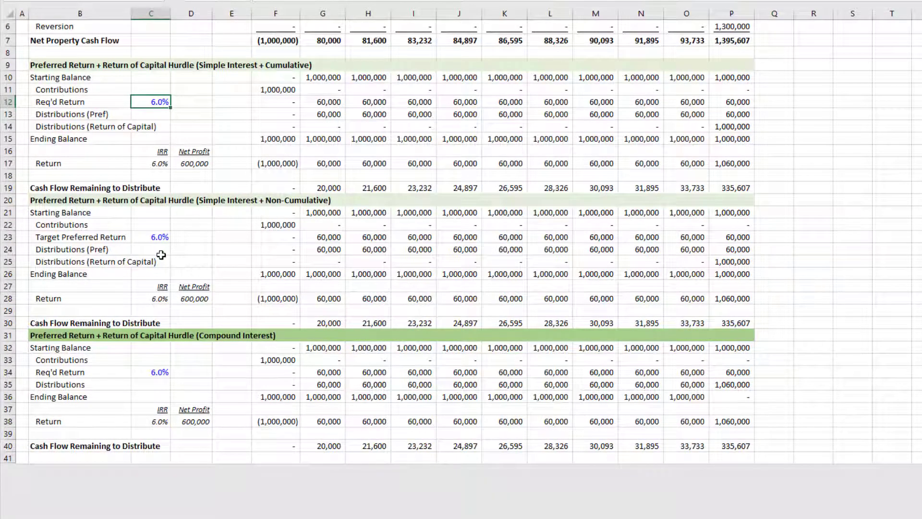
scroll(189, 257, up, 2)
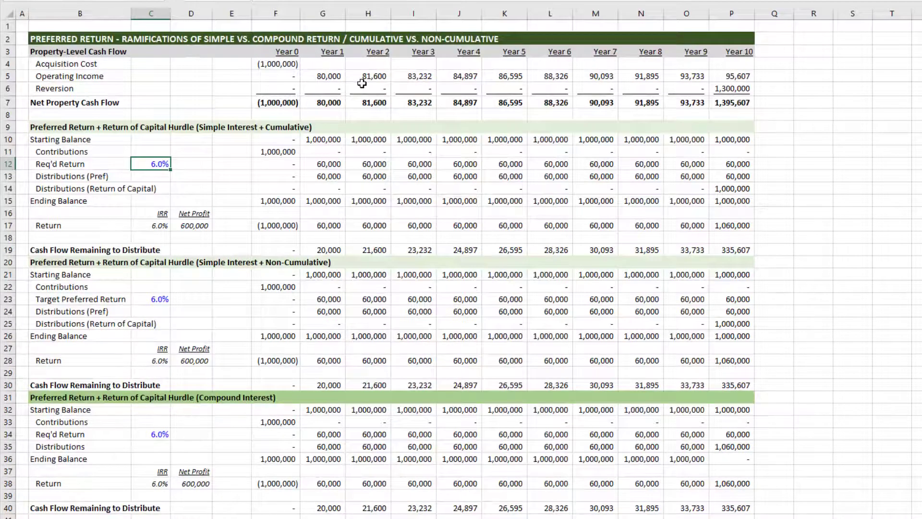
- Review the non-cumulative and compound hurdles' target returns, distributions, IRRs and net profits
click(333, 299)
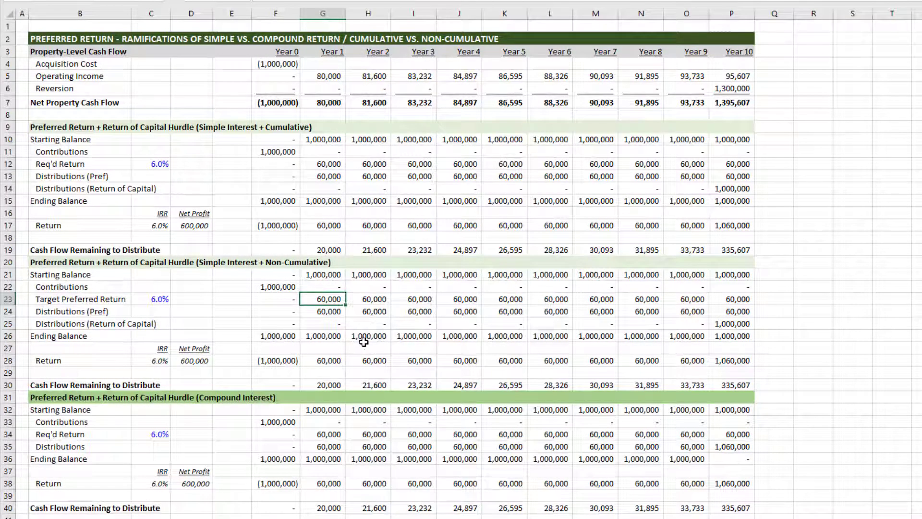
click(156, 357)
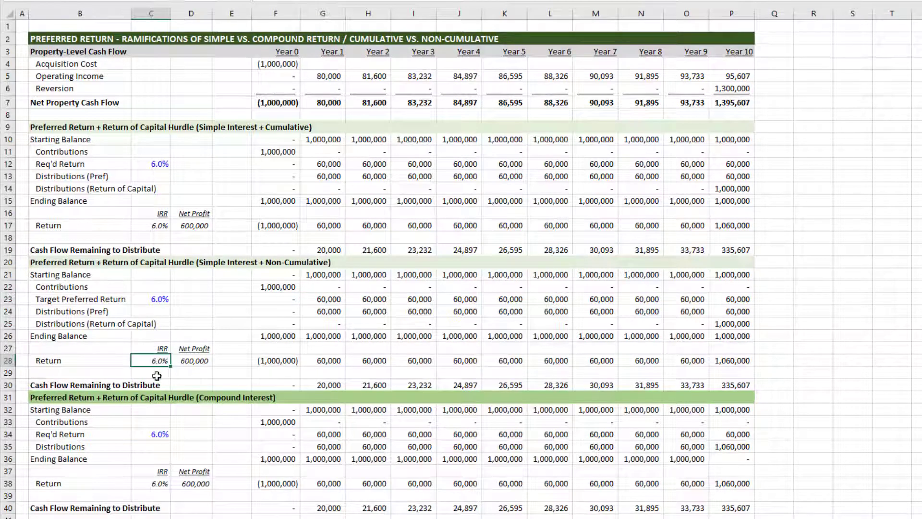
click(201, 364)
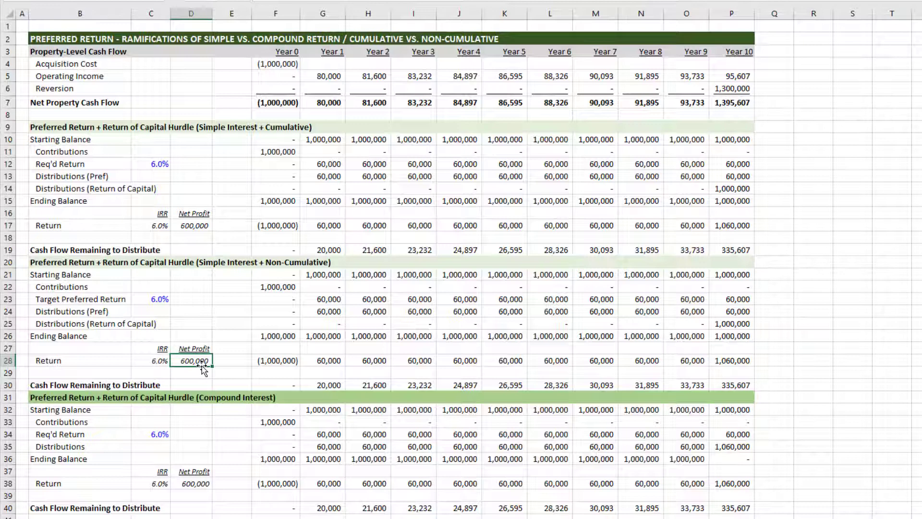
click(285, 447)
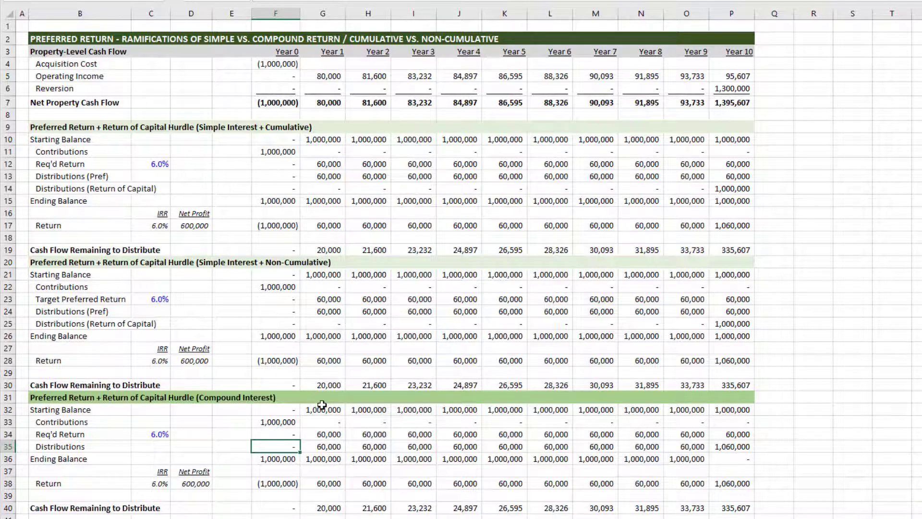
click(158, 480)
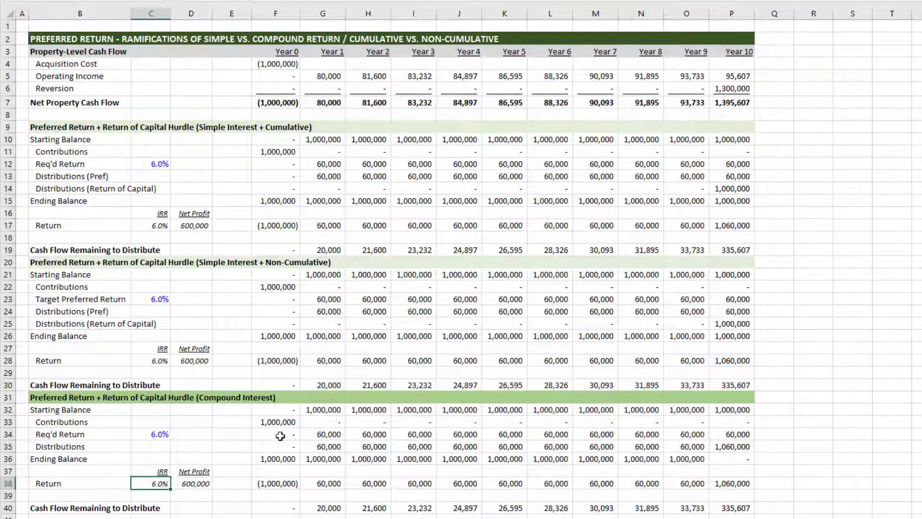
click(196, 485)
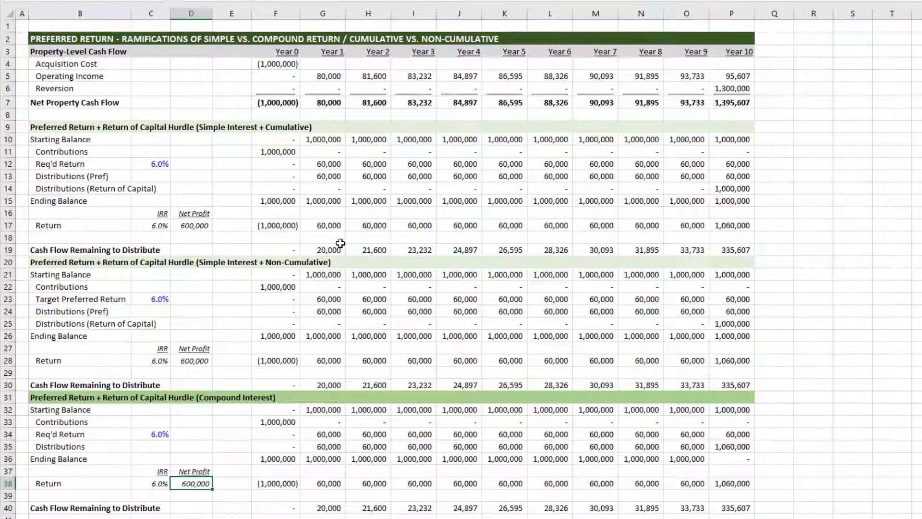
- Delete Year 1–2 operating income in G5:H5, dropping cumulative IRR to 5.5% and non-cumulative to 4.6%
key(ctrl+[)
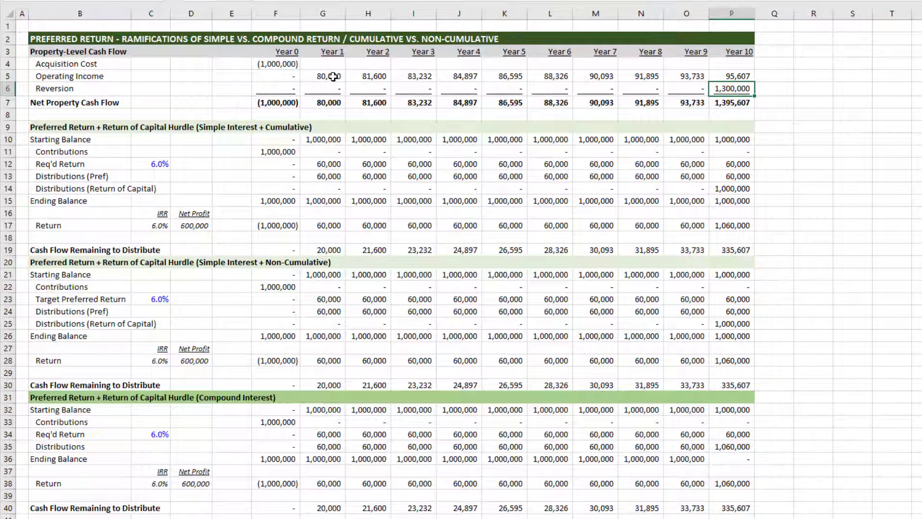
drag(340, 75, 374, 77)
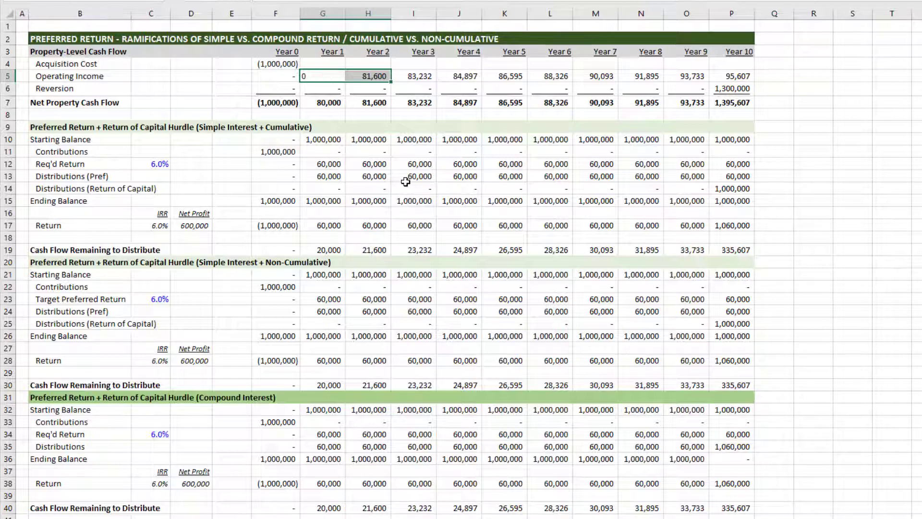
key(Delete)
key(Down)
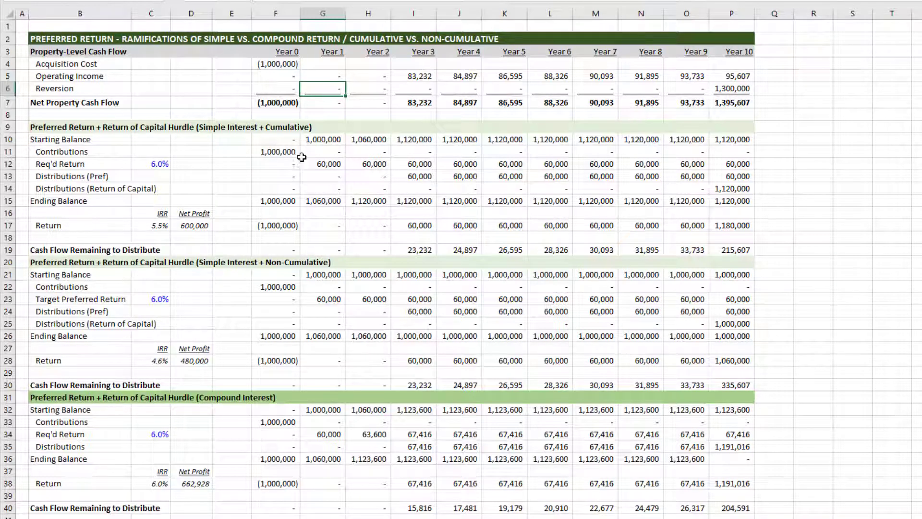
click(315, 175)
shift+click(363, 178)
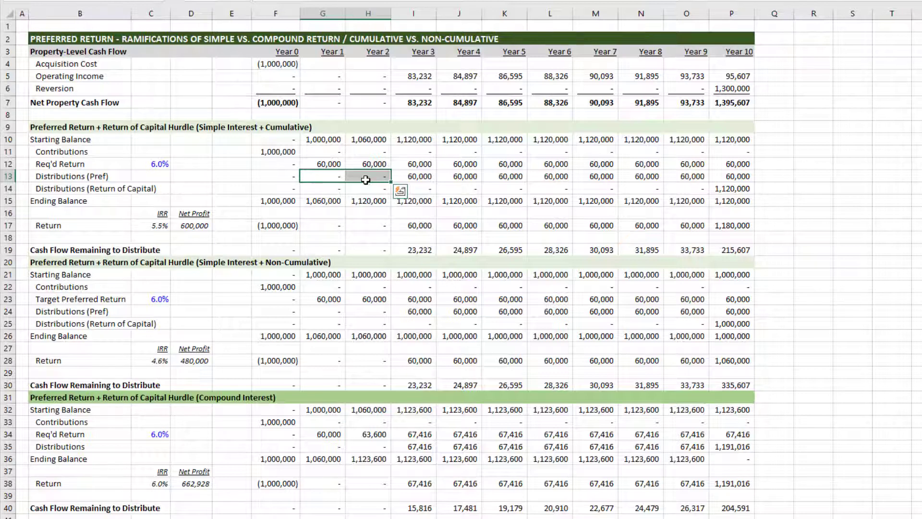
click(407, 140)
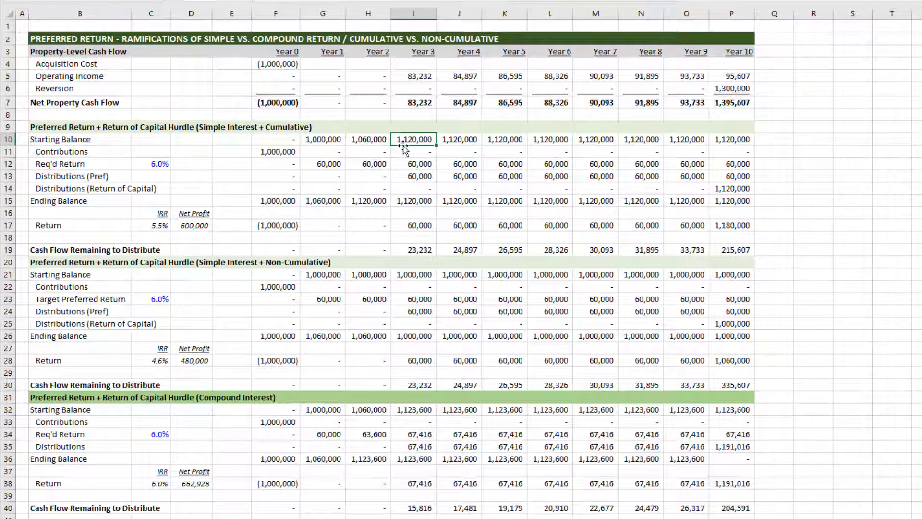
click(413, 163)
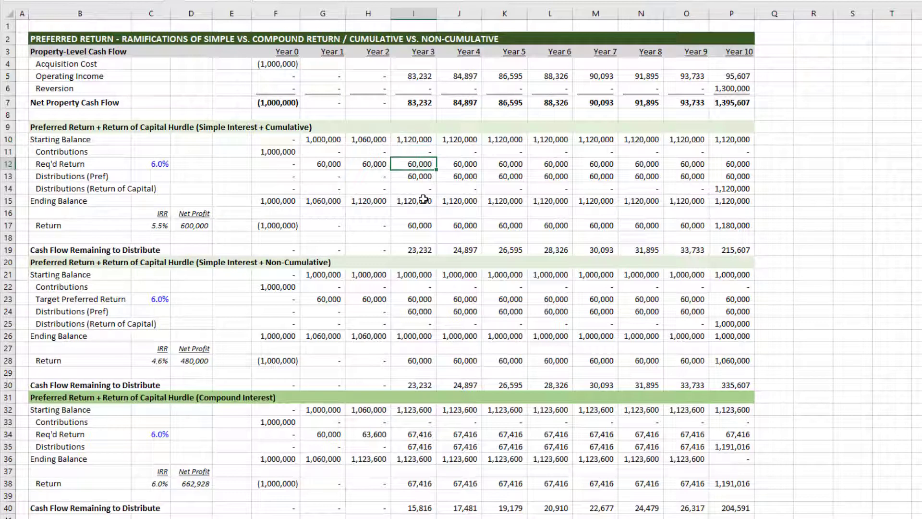
key(F2)
key(Escape)
click(197, 222)
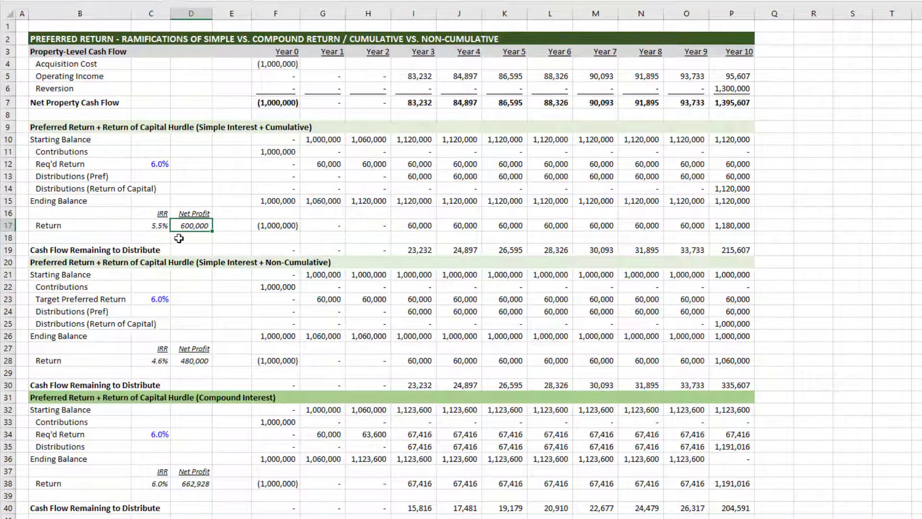
click(160, 225)
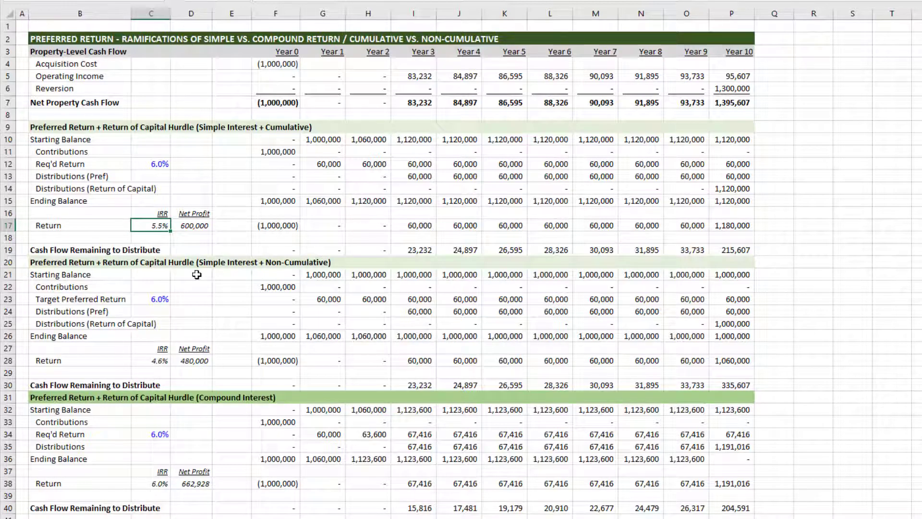
click(195, 225)
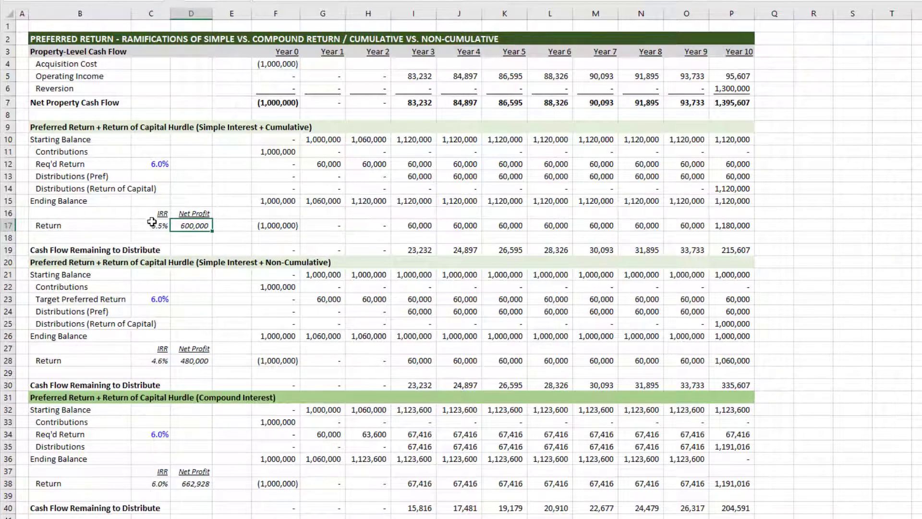
click(151, 222)
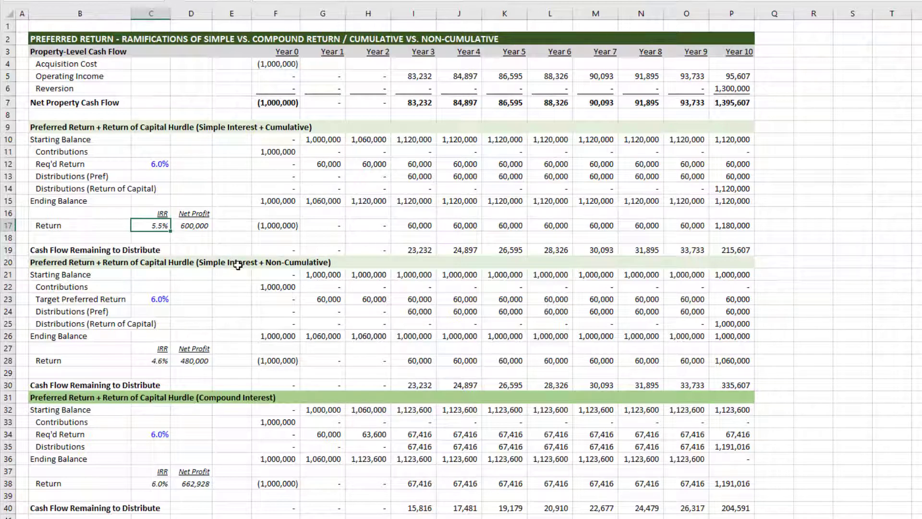
click(276, 326)
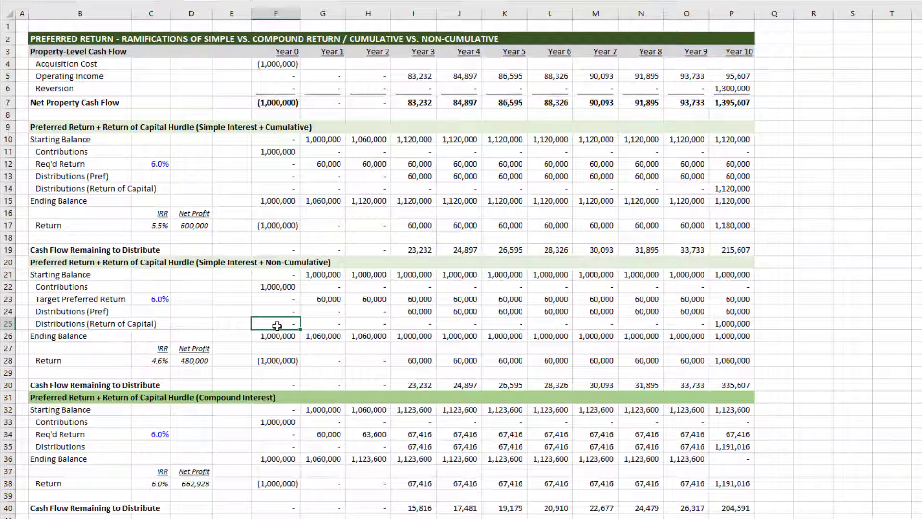
click(322, 275)
click(354, 276)
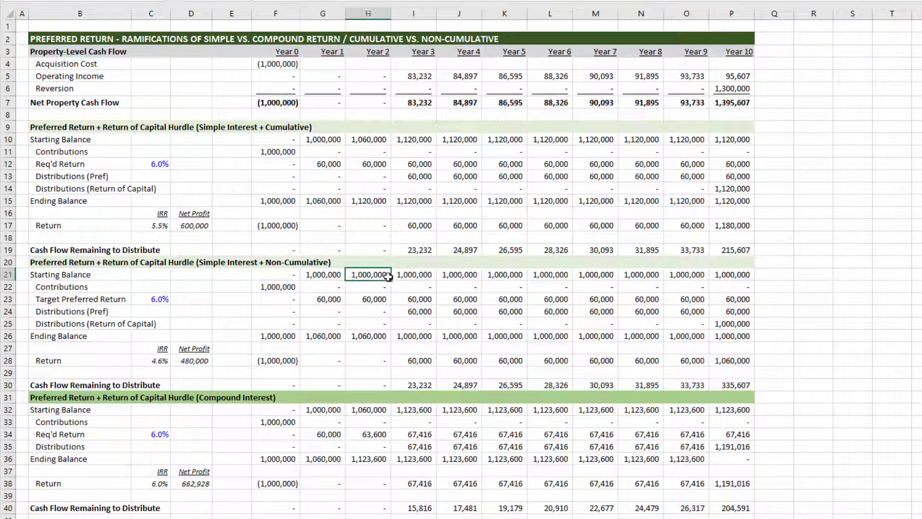
click(406, 274)
drag(314, 308, 364, 308)
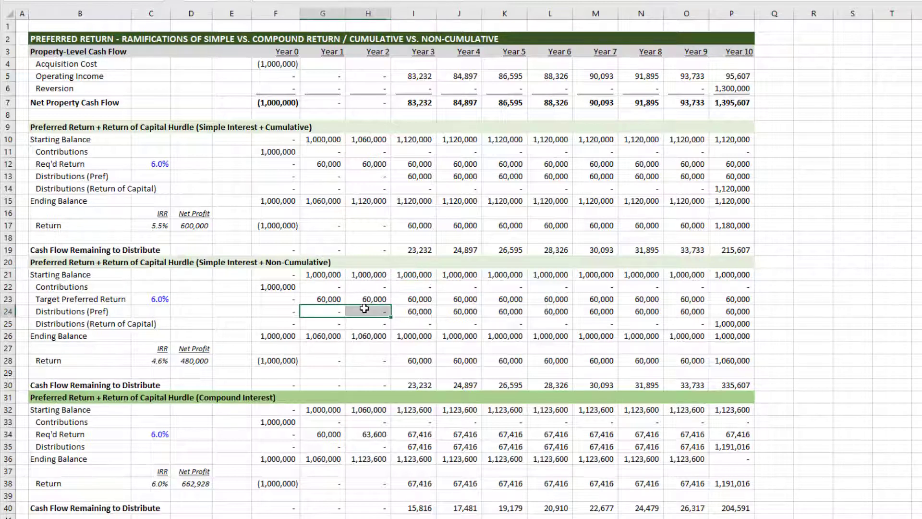
key(ctrl+v)
click(204, 361)
click(164, 362)
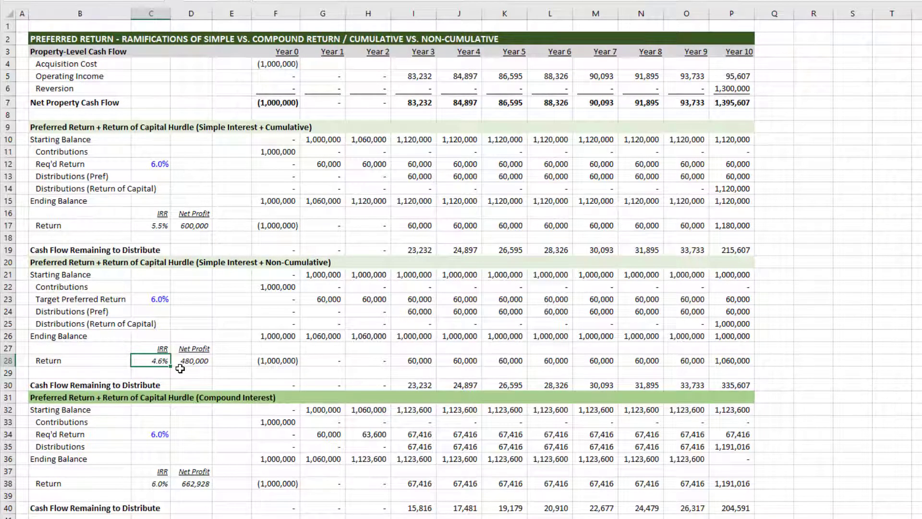
click(195, 361)
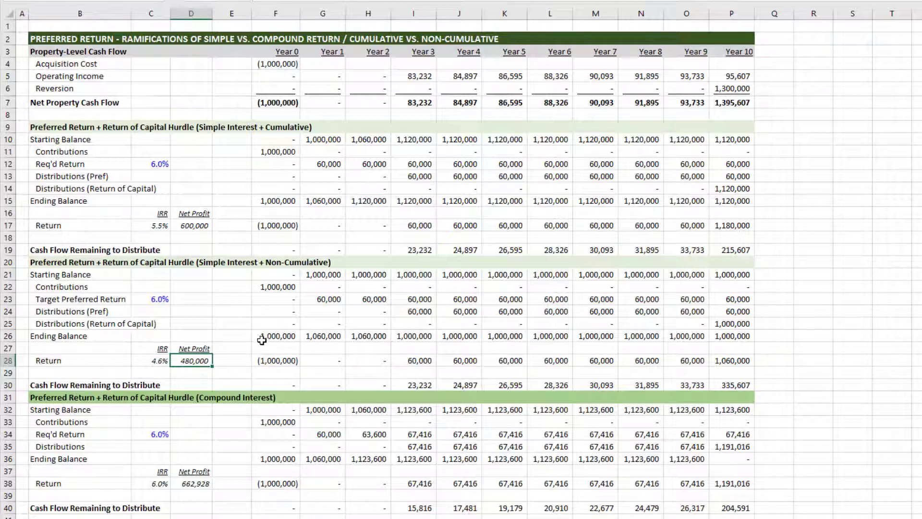
click(329, 434)
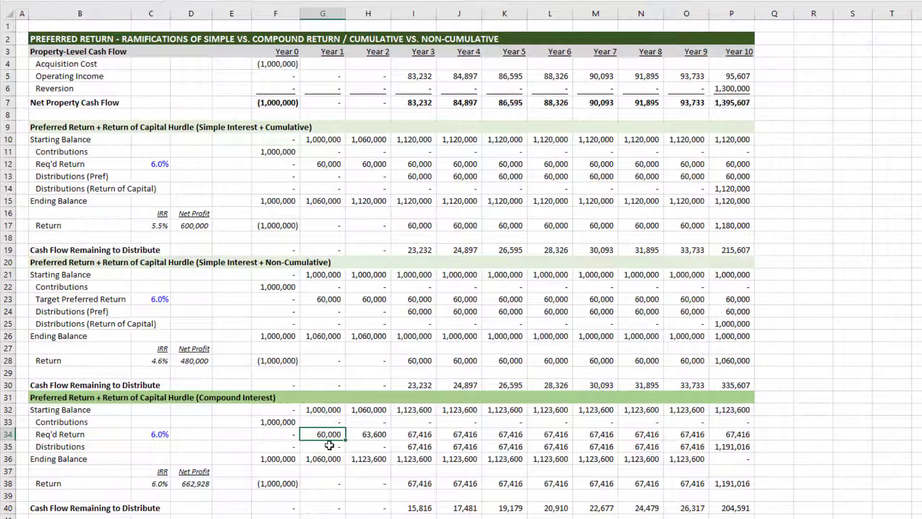
drag(334, 445, 367, 447)
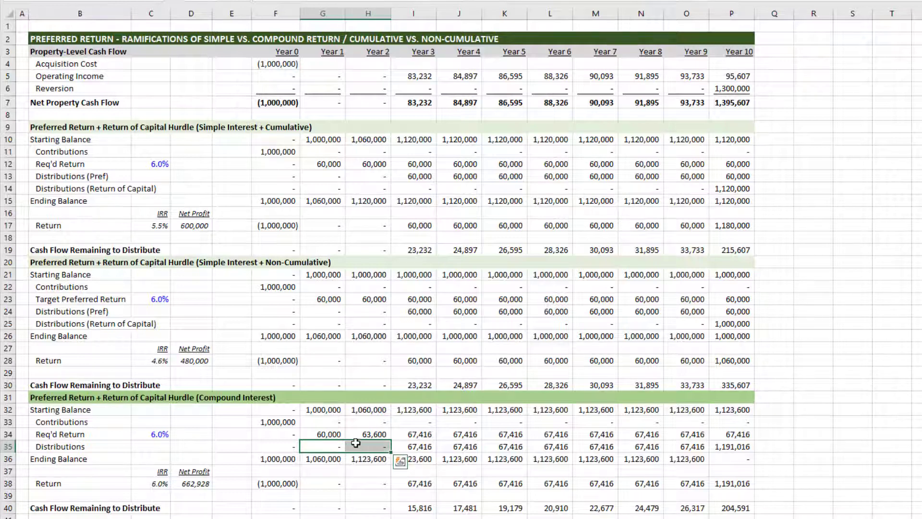
click(410, 412)
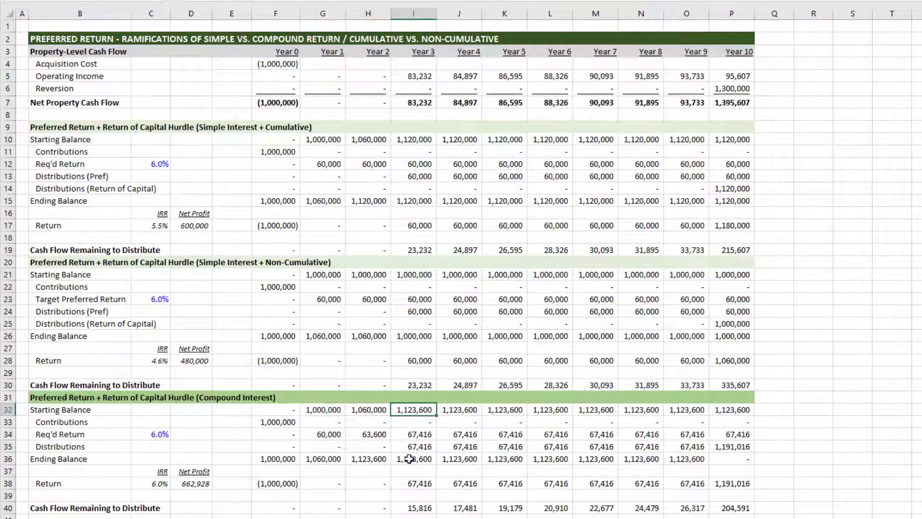
click(418, 435)
click(422, 411)
click(155, 482)
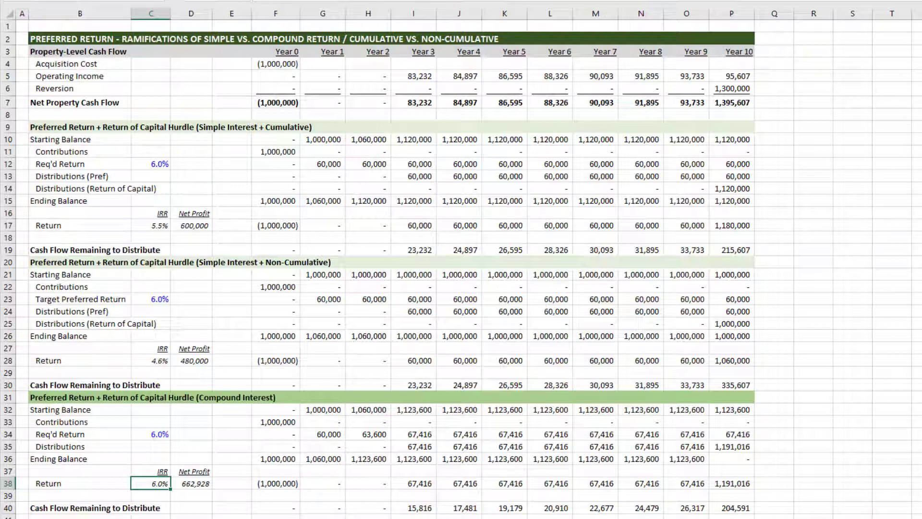
click(199, 483)
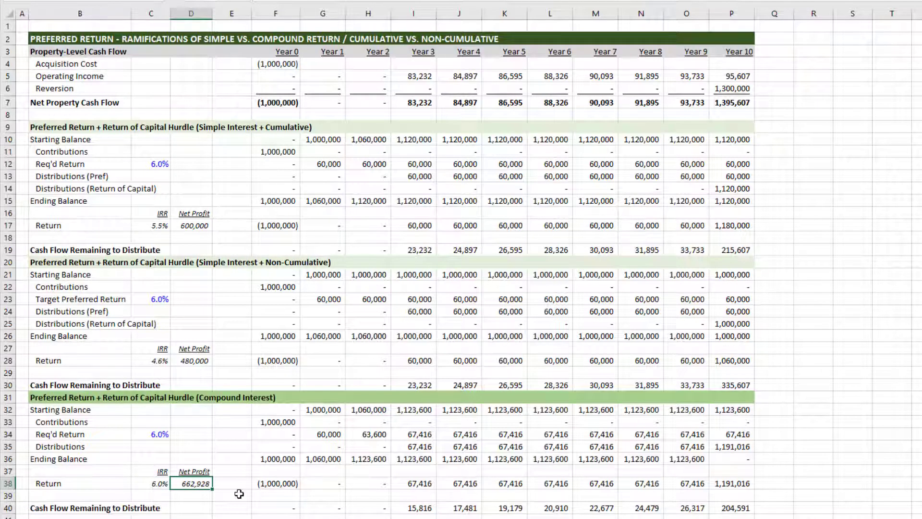